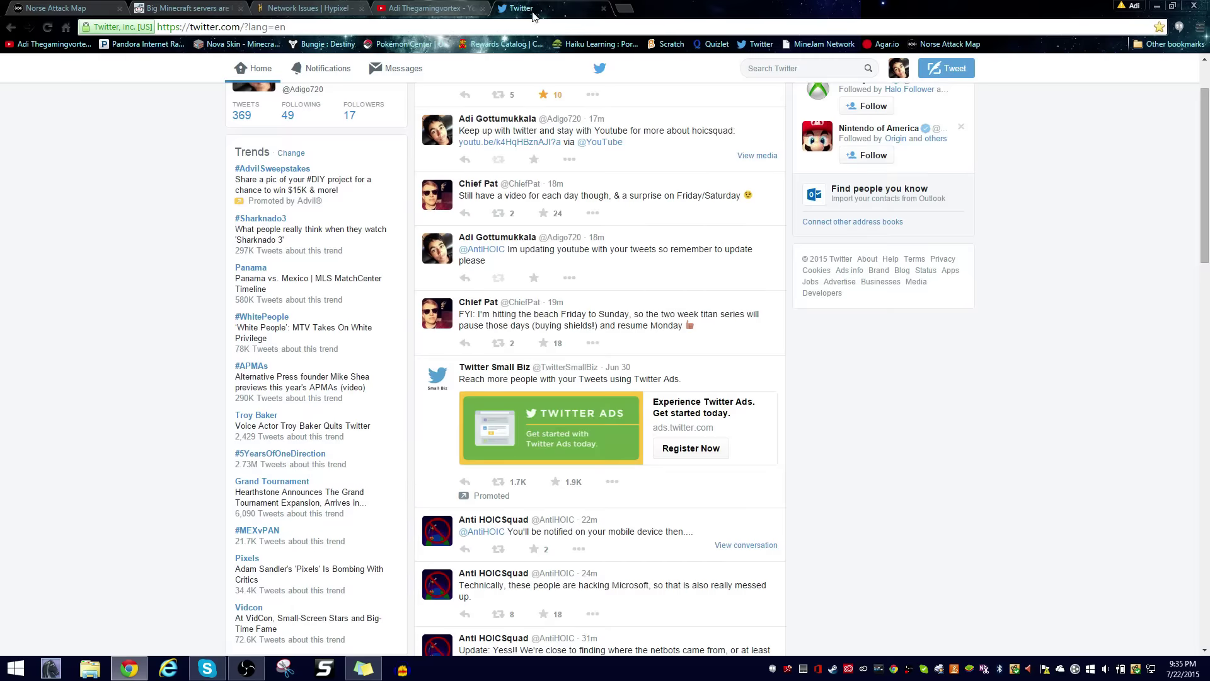
Go to the Adi Thegamingvortex YouTube channel page via its bookmark.
{"action": "left_click", "coordinate": [58, 43]}
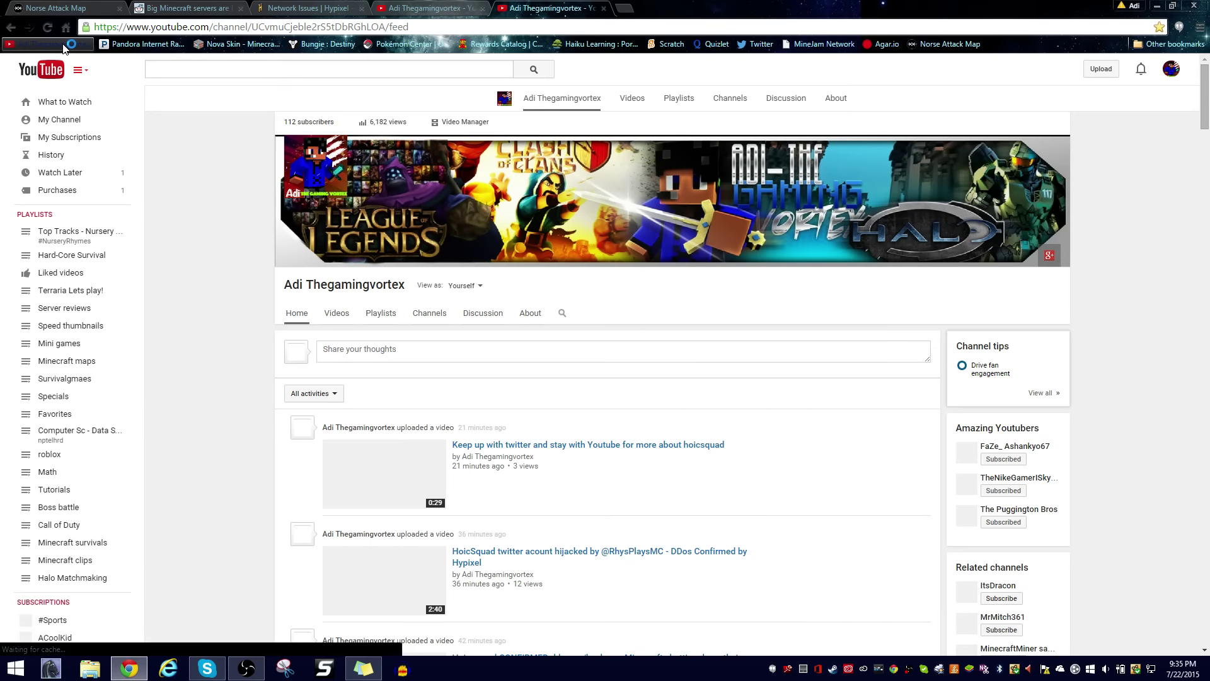
Open the new comment notification and pause the Hoic squad video it links to.
{"action": "left_click", "coordinate": [45, 120]}
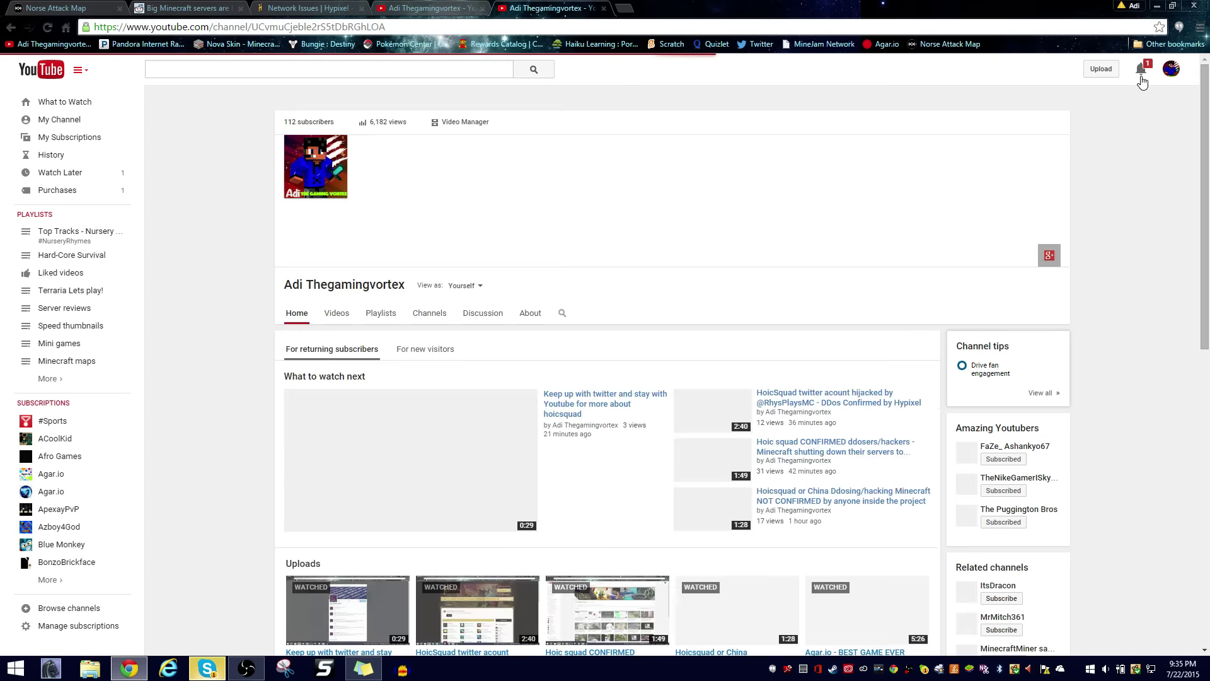
{"action": "left_click", "coordinate": [1141, 73]}
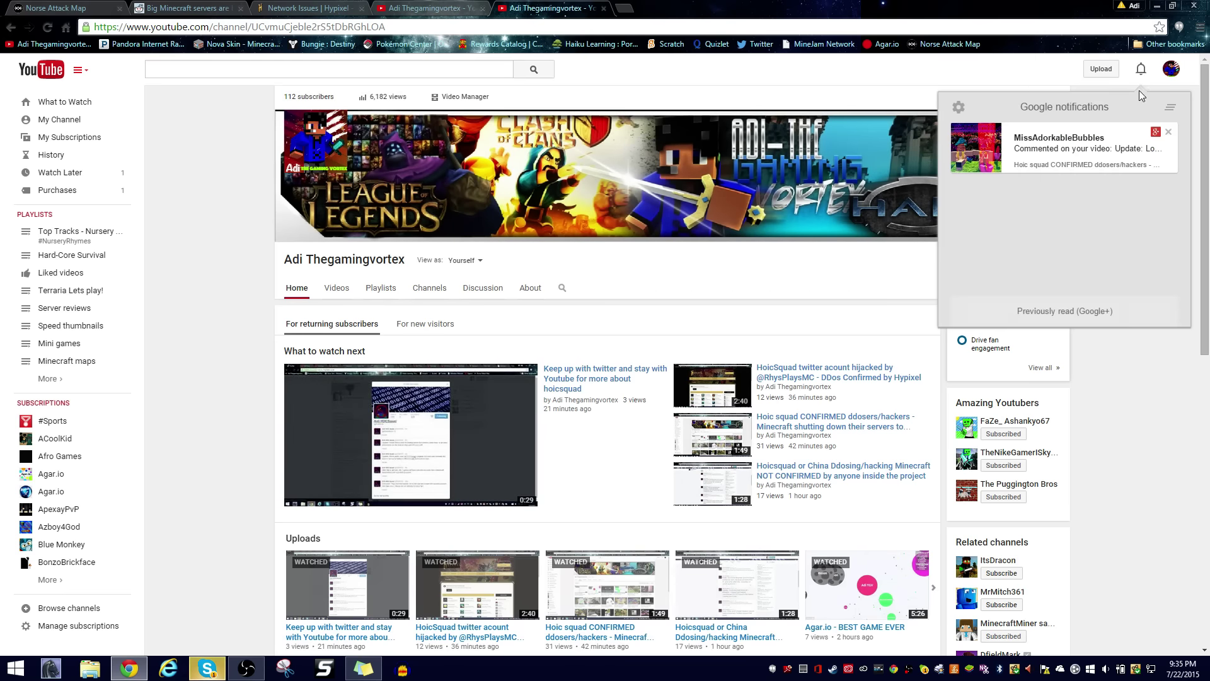
{"action": "left_click", "coordinate": [1134, 149]}
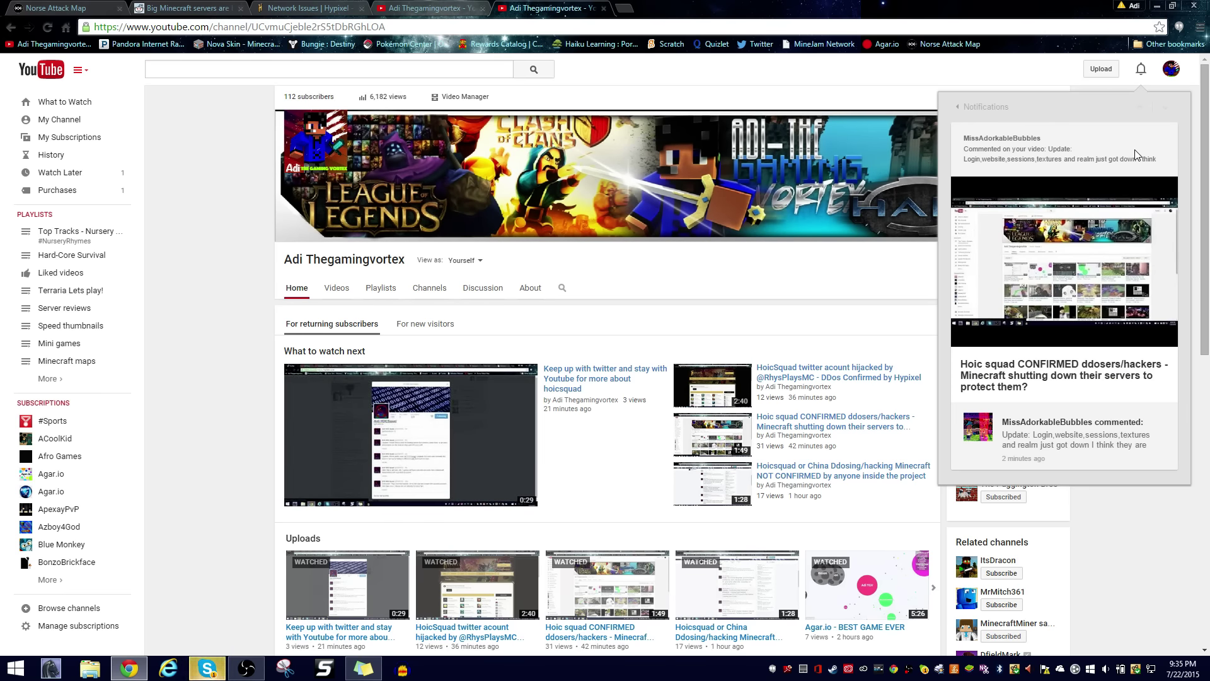
{"action": "left_click", "coordinate": [1099, 428]}
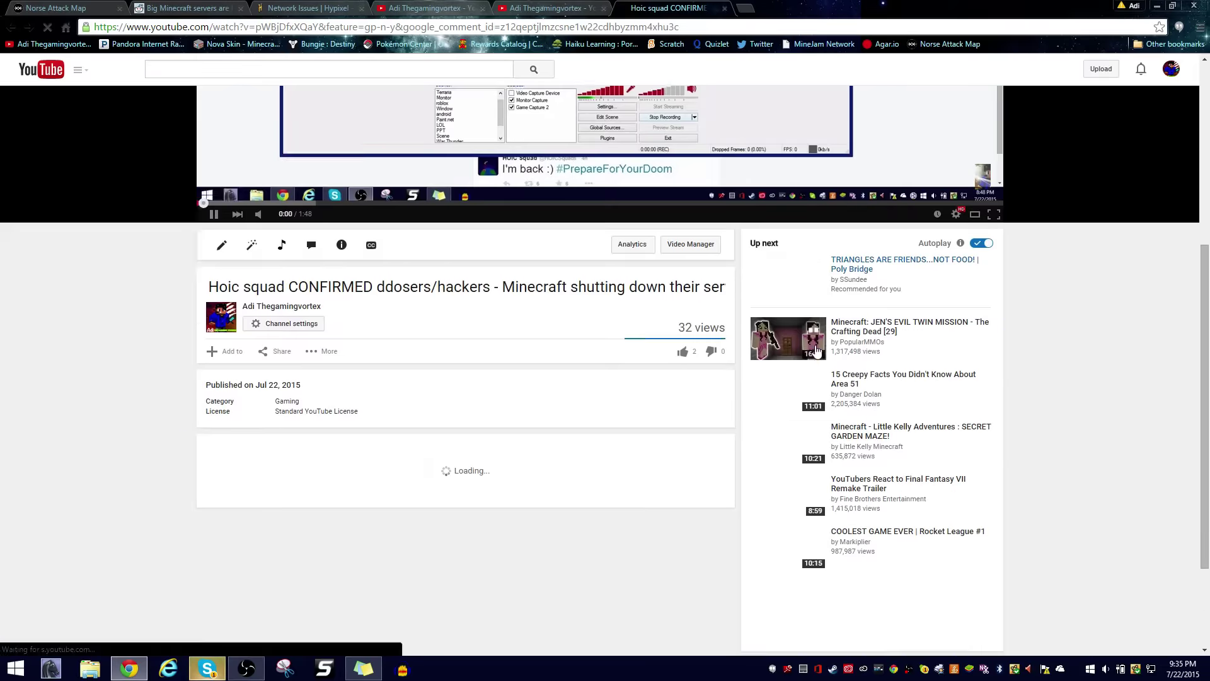
{"action": "left_click", "coordinate": [215, 187]}
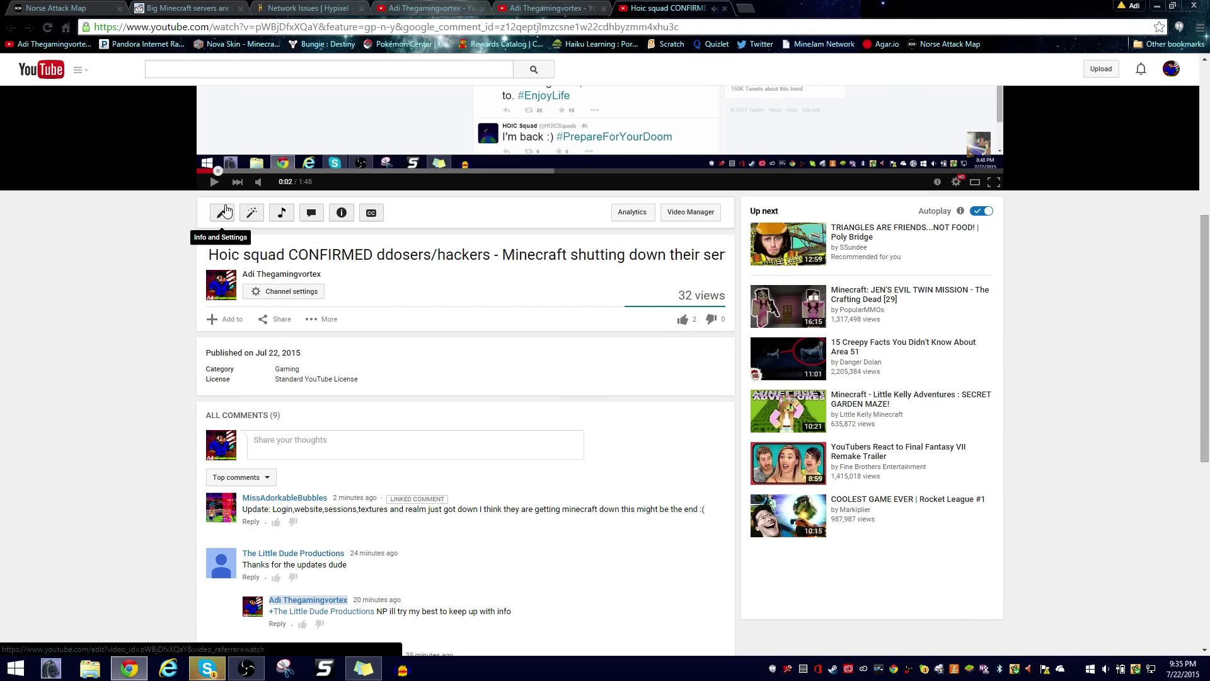
Go to the YouTube home page and look through the Minecraft servers and Hypixel tabs.
{"action": "left_click", "coordinate": [226, 210]}
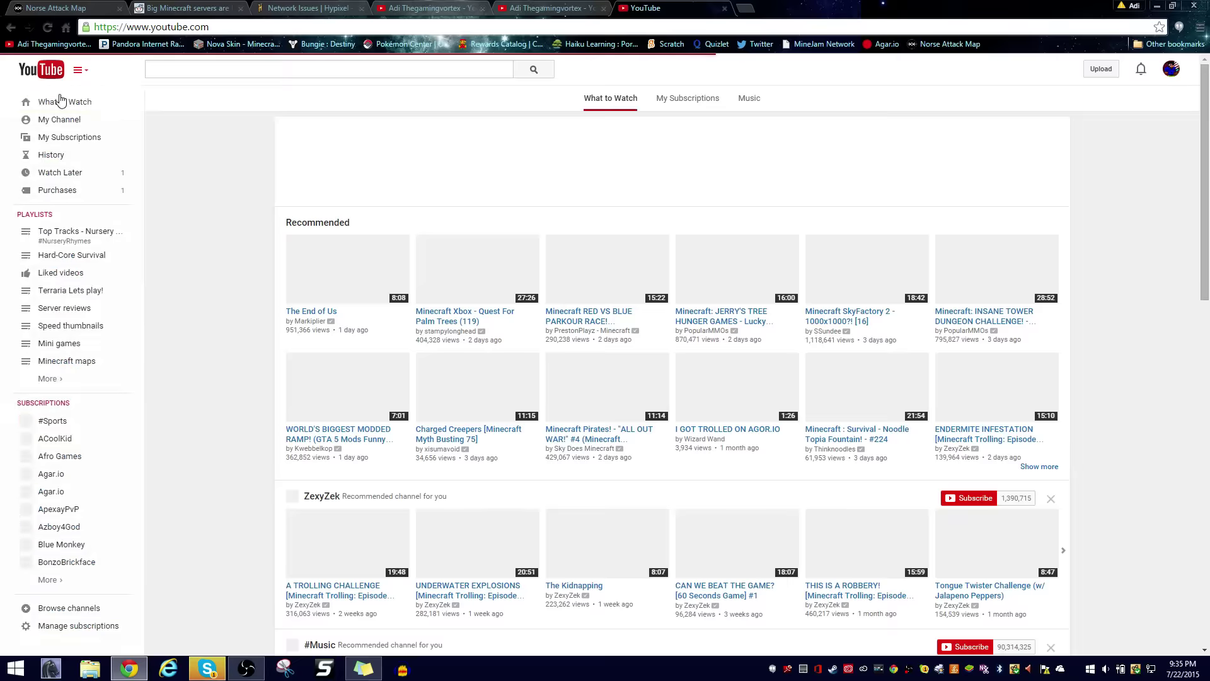
{"action": "left_click", "coordinate": [189, 8]}
{"action": "left_click", "coordinate": [549, 7]}
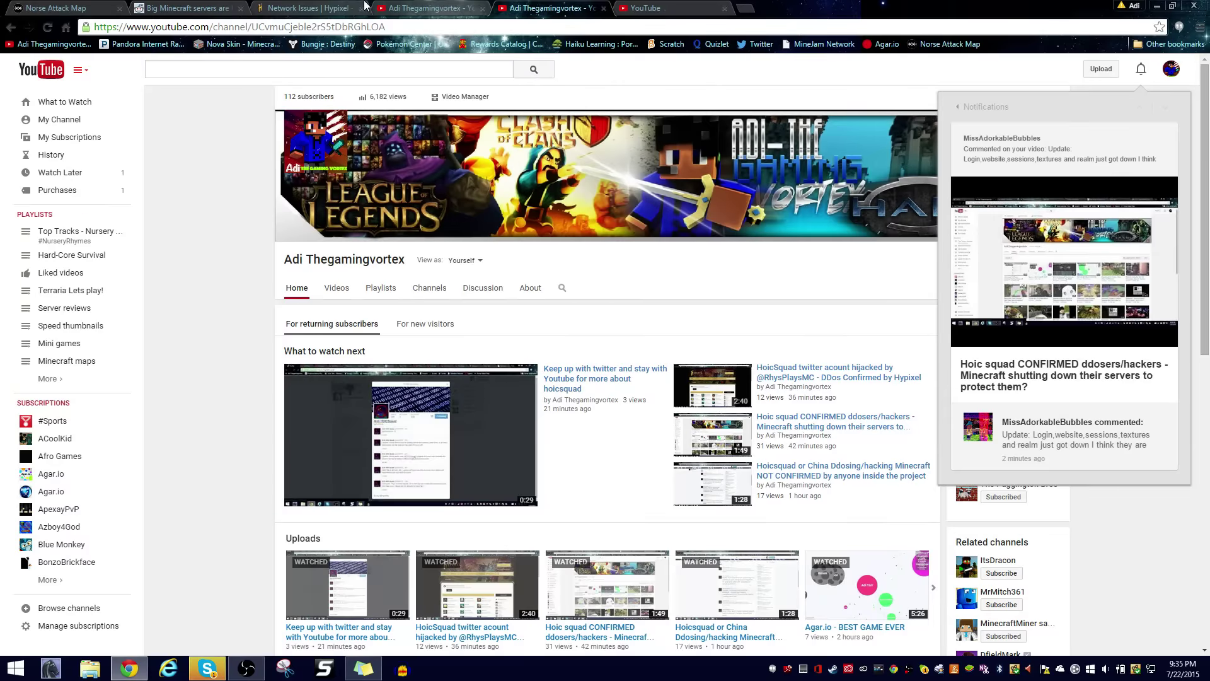
{"action": "left_click", "coordinate": [324, 8]}
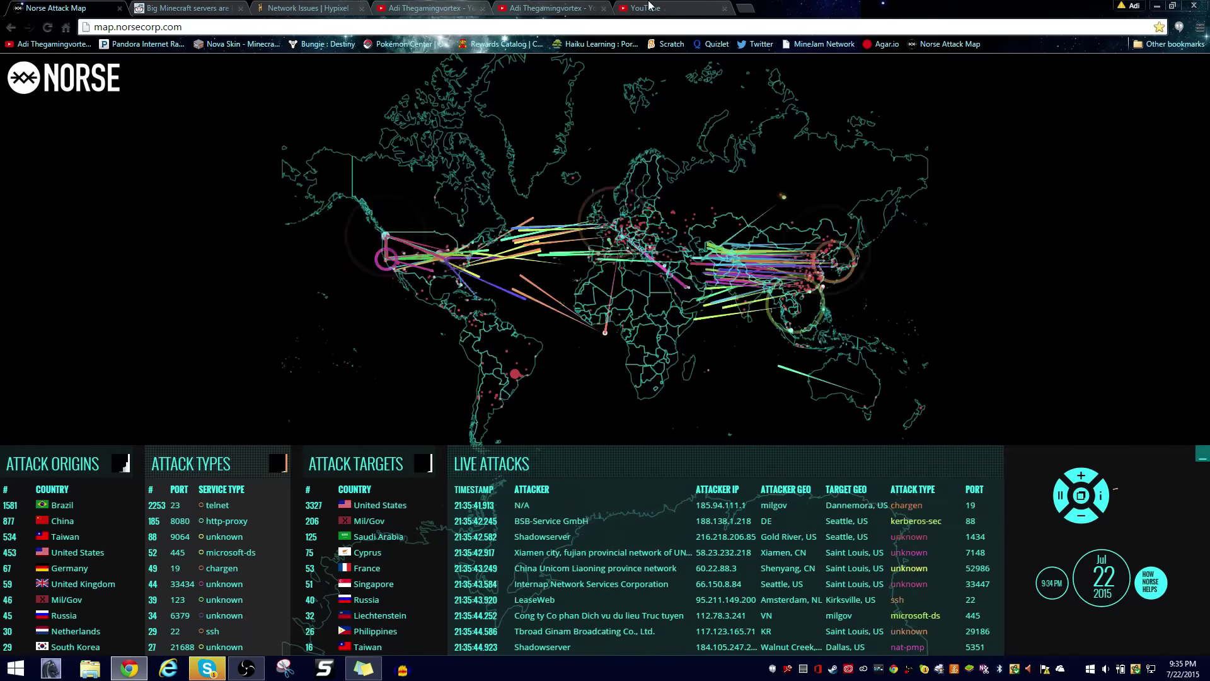
Check the Norse Attack Map tab, then load Twitter in a new tab.
{"action": "left_click", "coordinate": [52, 8]}
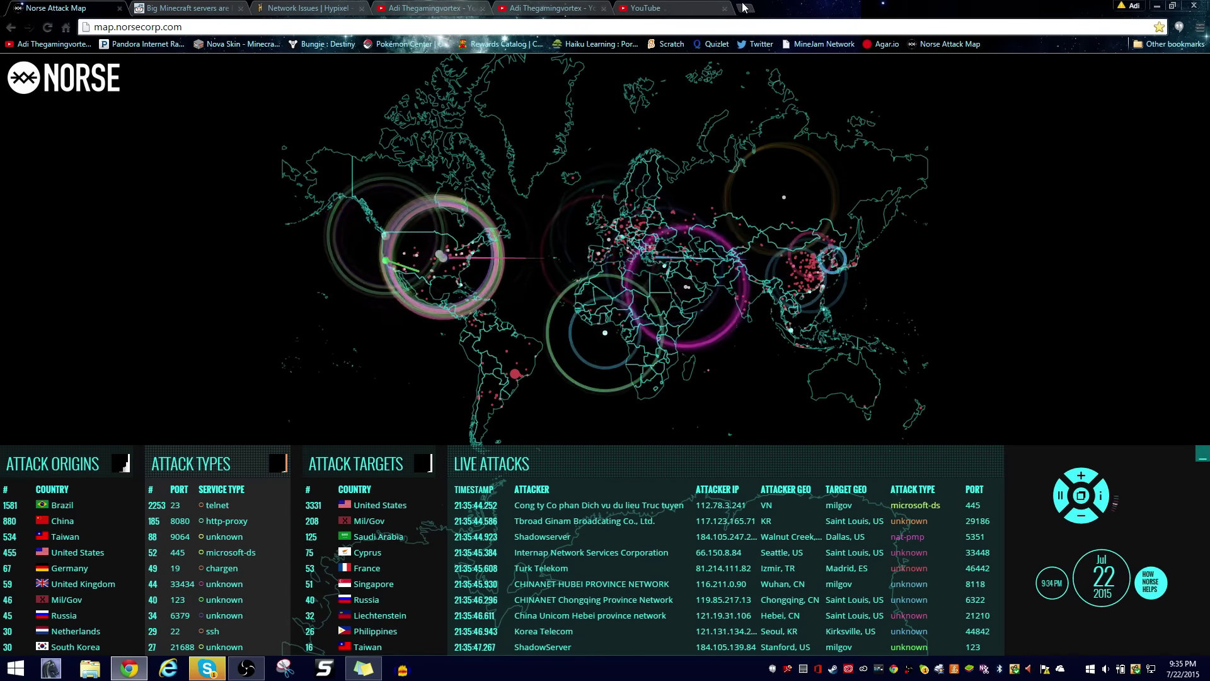
{"action": "left_click", "coordinate": [745, 8]}
{"action": "left_click", "coordinate": [756, 44]}
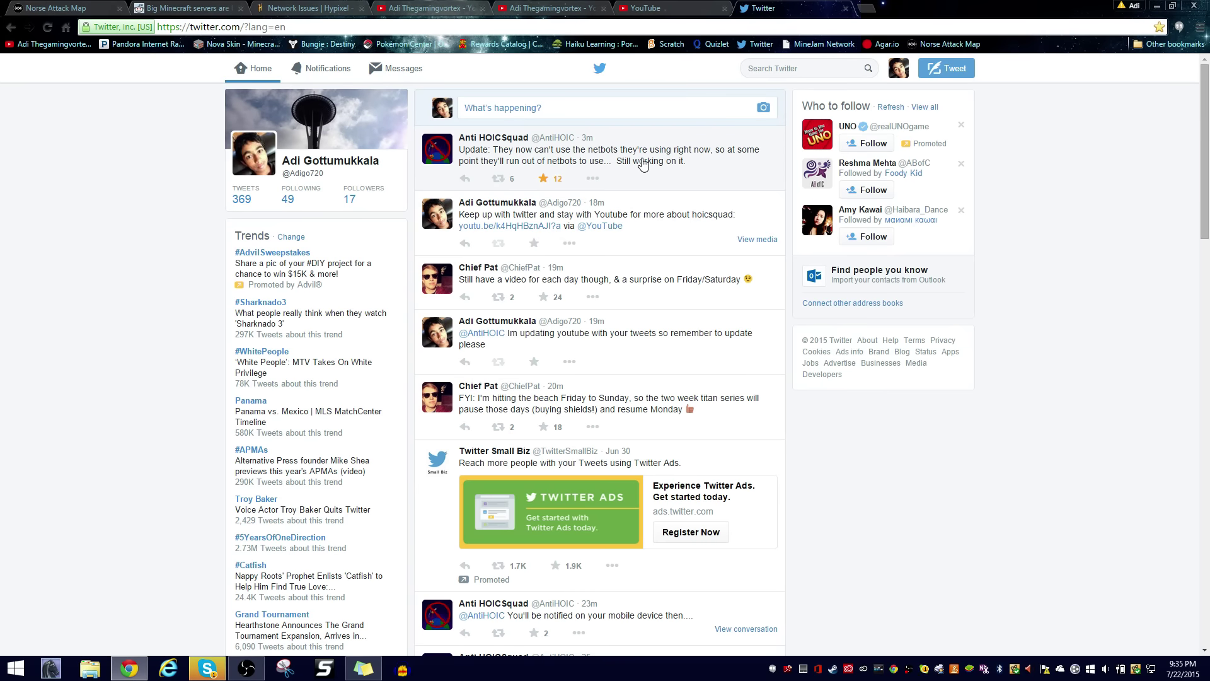
{"action": "left_click", "coordinate": [866, 236]}
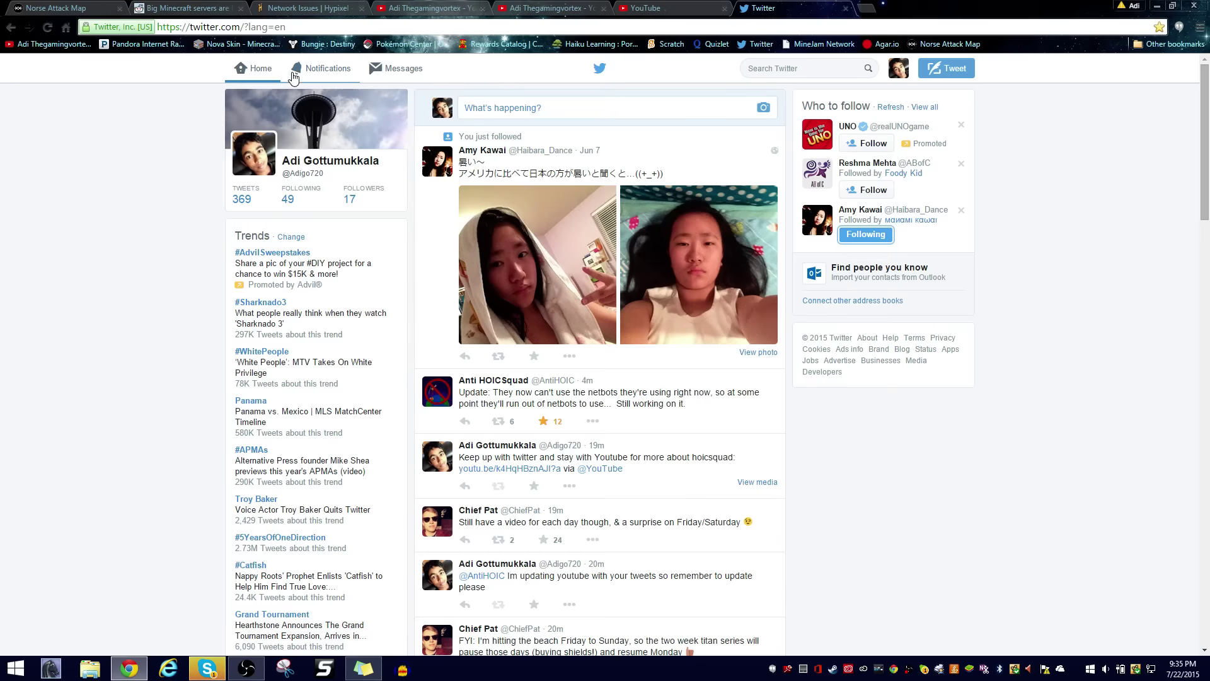